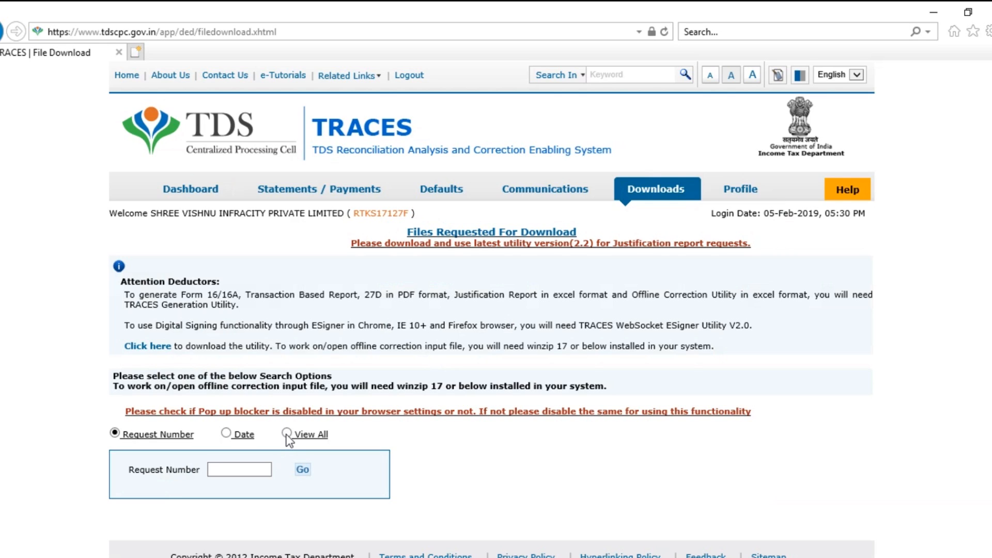
Download the 2018-19 Q2 Bulk Form 16A File zip via HTTP Download and show it in its FORM 16A folder
click(287, 433)
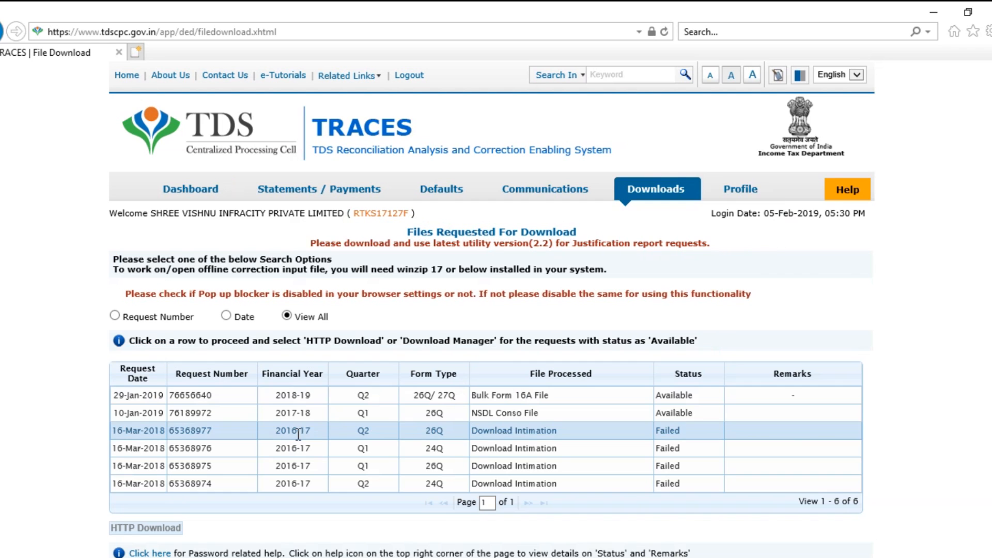
click(404, 395)
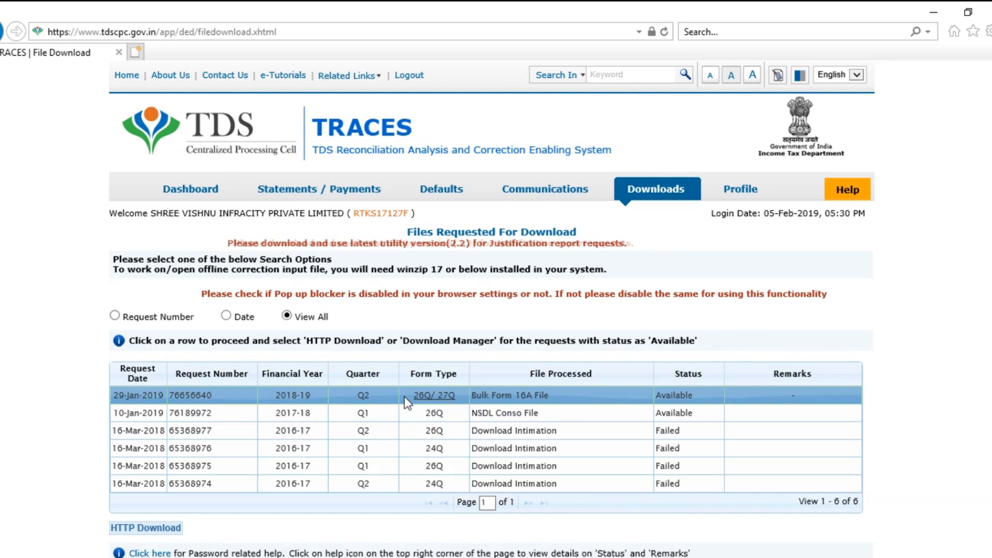
scroll(404, 396, down, 2)
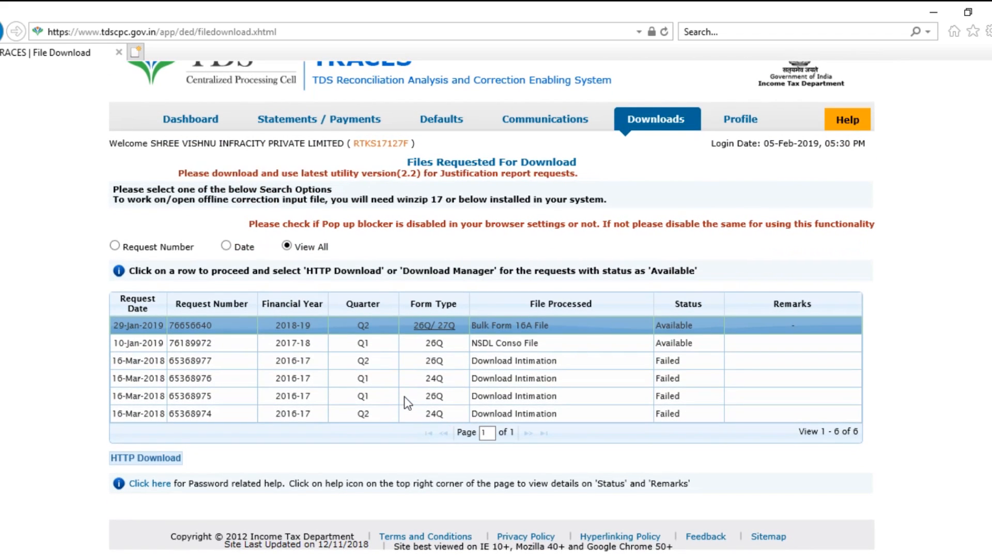
click(182, 460)
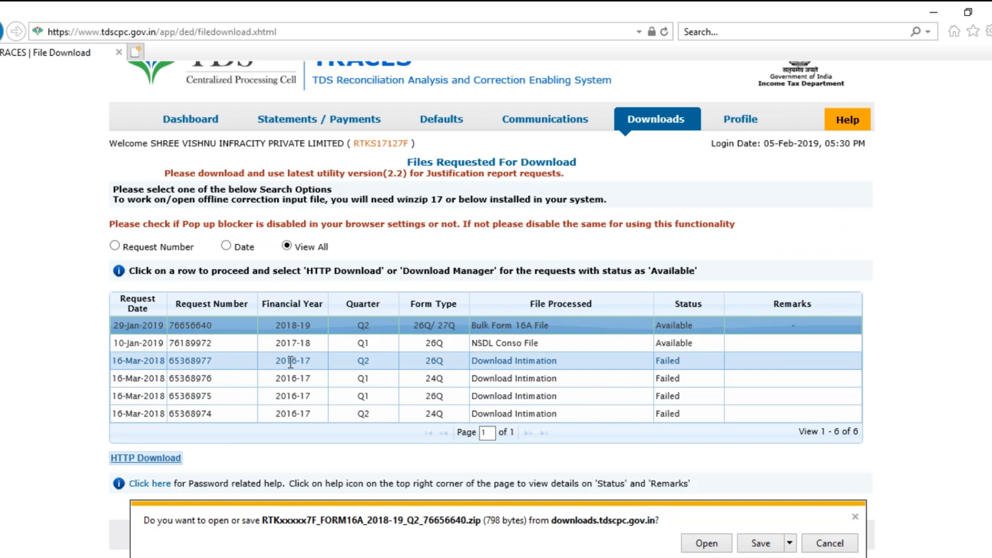
click(771, 547)
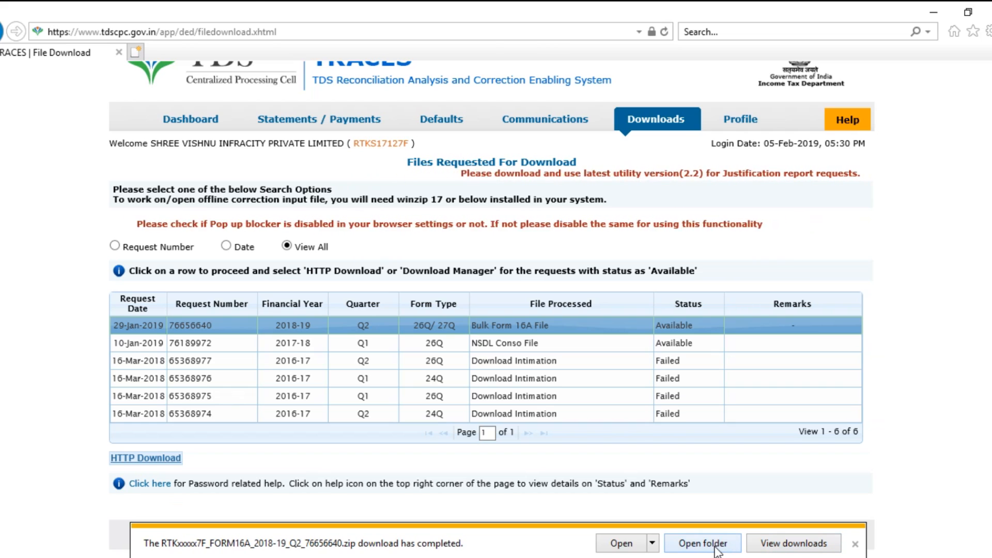
click(717, 551)
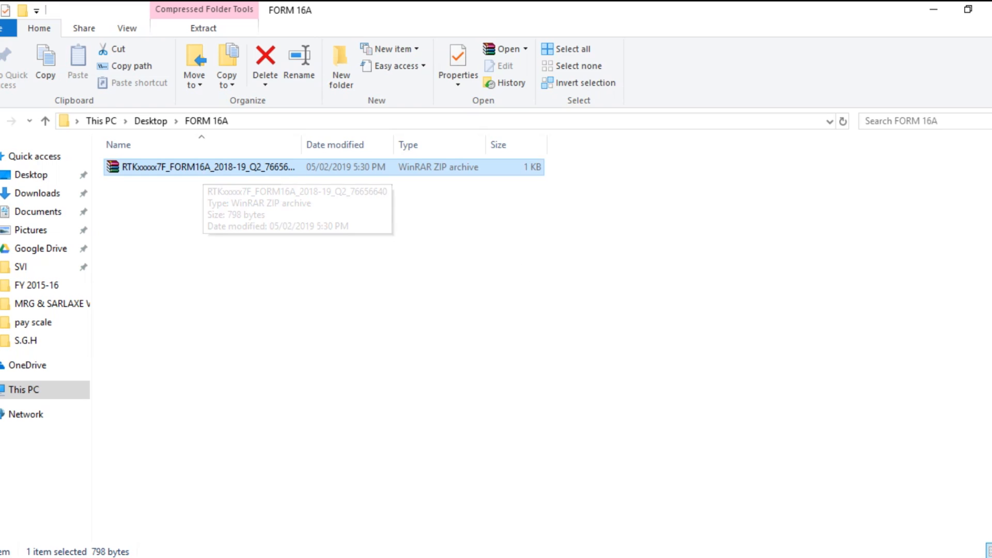
Switch from File Explorer back to the TRACES Files Requested For Download page in the browser
mouse_move(755, 557)
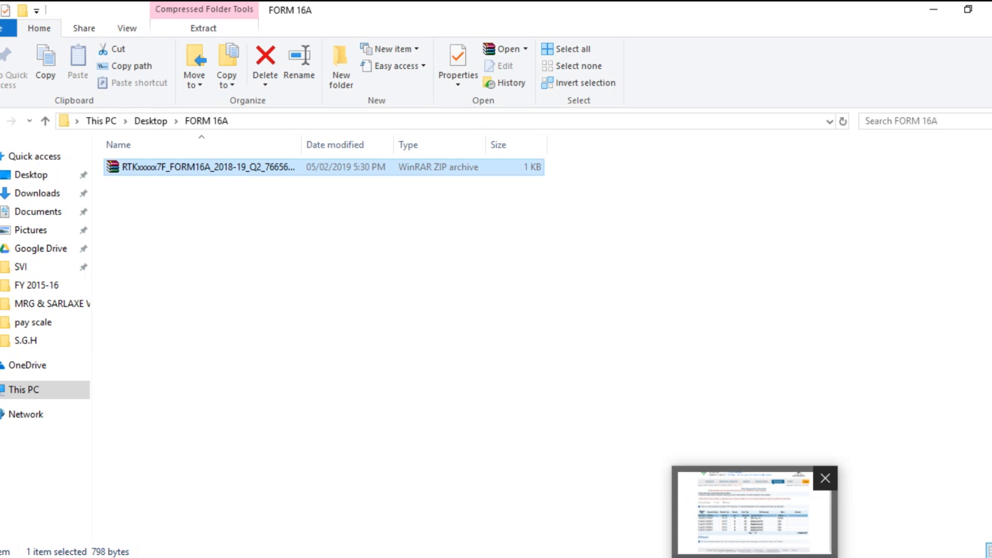
click(754, 557)
mouse_move(656, 190)
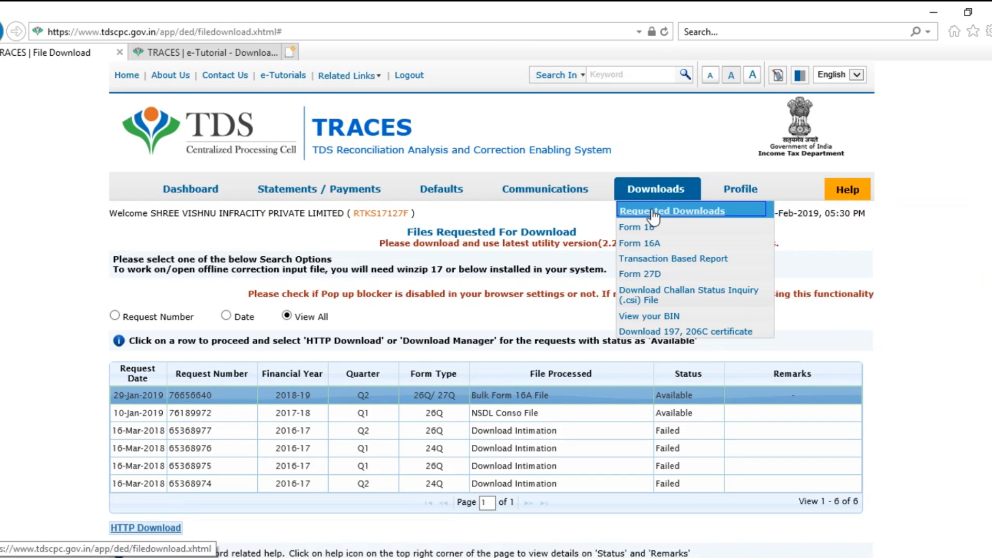
Pass the verification code check and download the TRACES-PDF-CONVERTER V 1.4 L utility zip
click(654, 212)
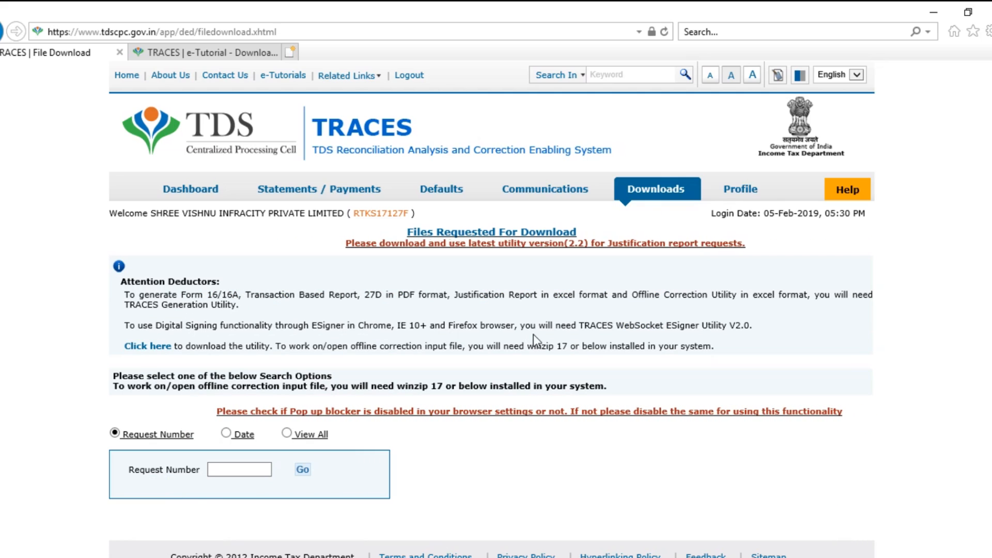
click(162, 350)
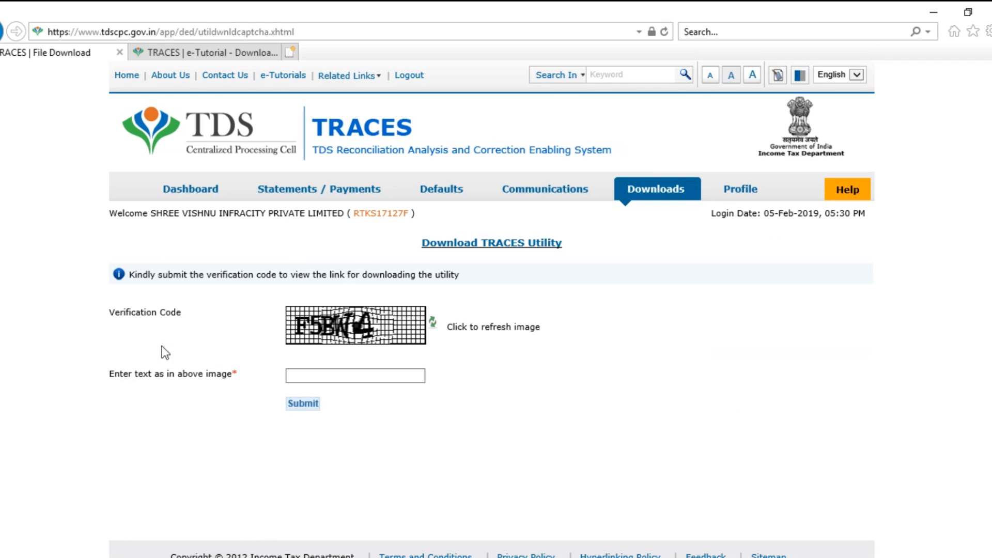
click(303, 379)
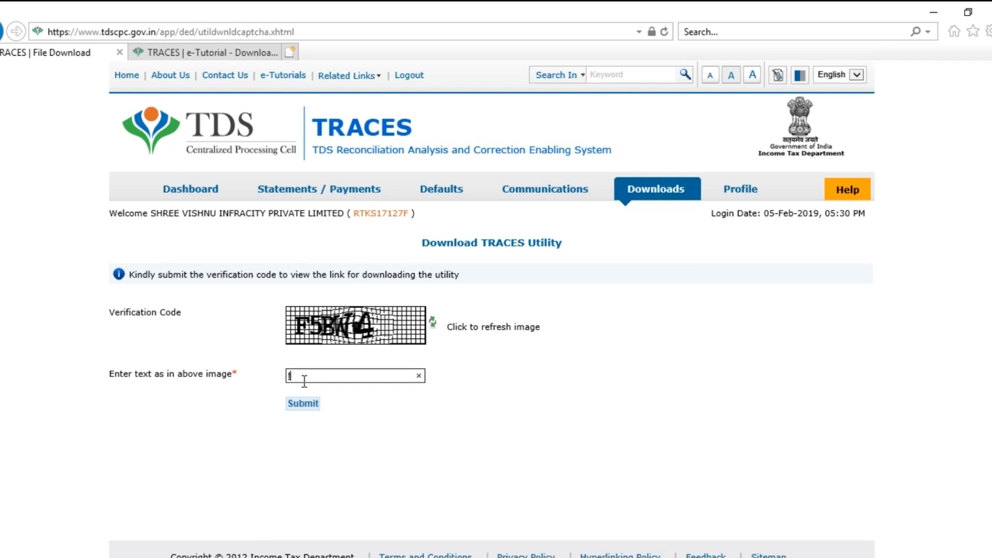
text(F5BW4)
click(296, 406)
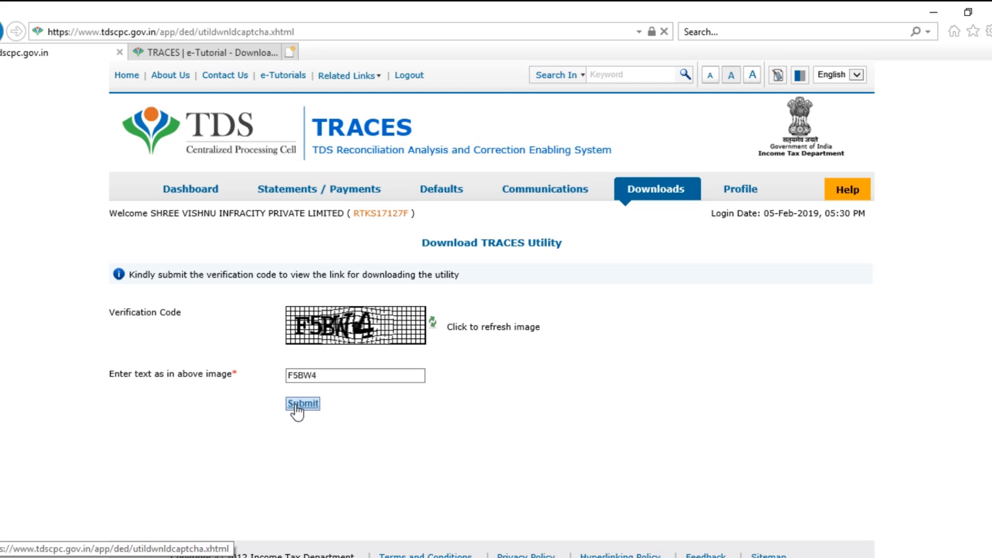
click(216, 326)
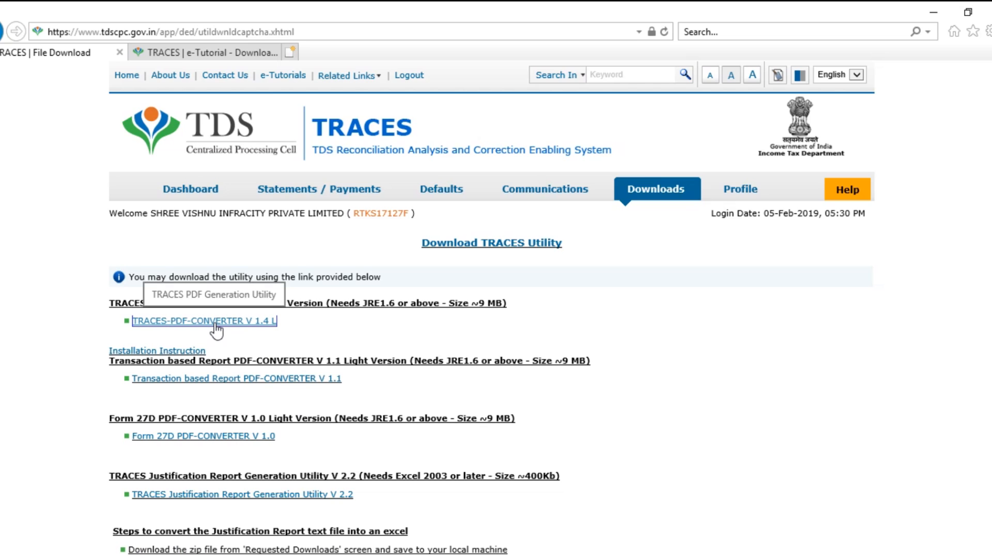
click(215, 325)
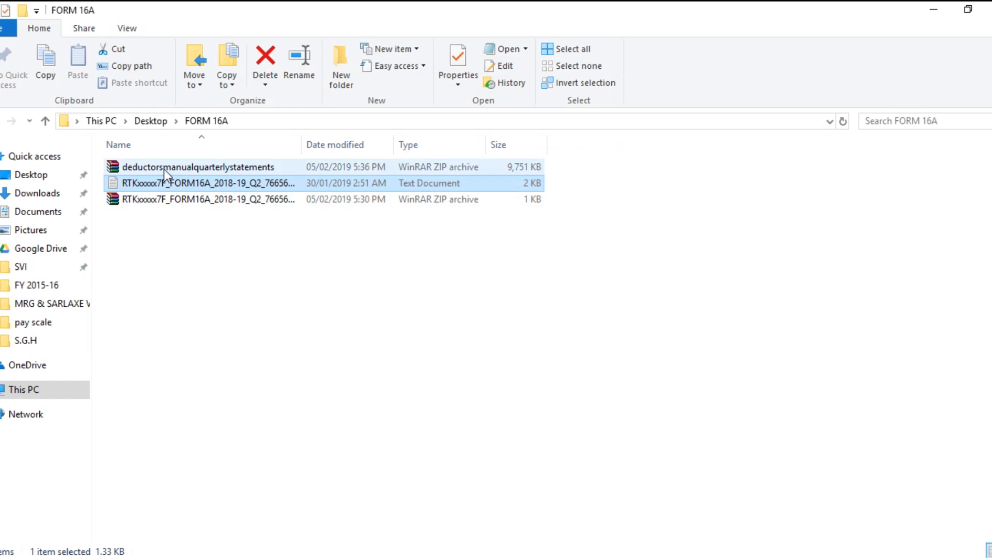
Extract the deductorsmanualquarterlystatements zip here and run the jar in the TRACES-PDF-CONVERTERV1.4L folder
click(162, 166)
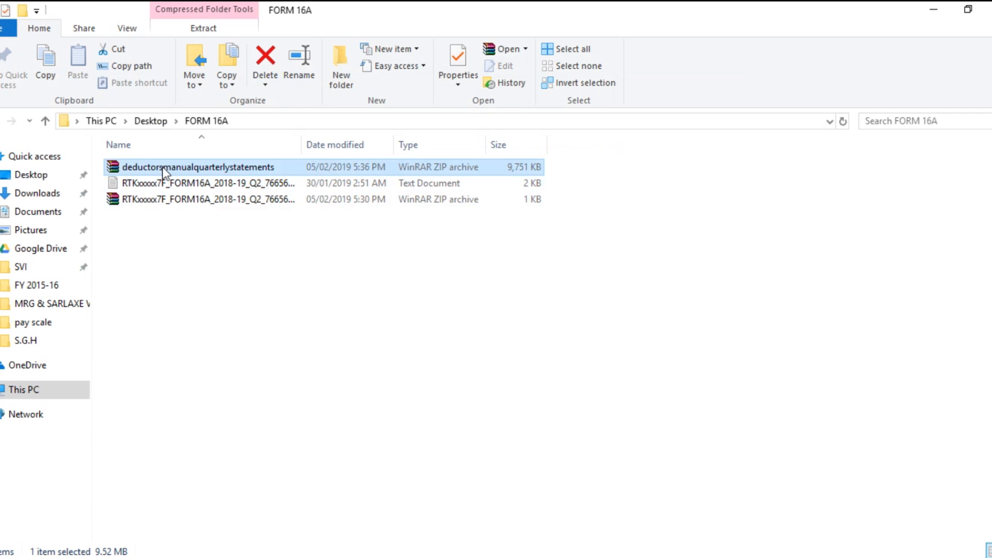
right_click(162, 167)
click(196, 229)
double_click(194, 166)
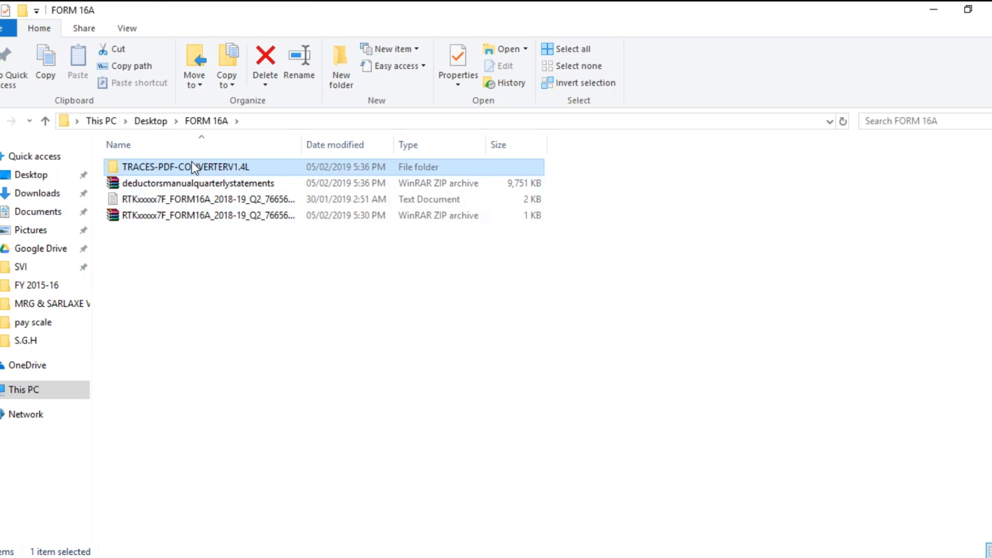
click(191, 184)
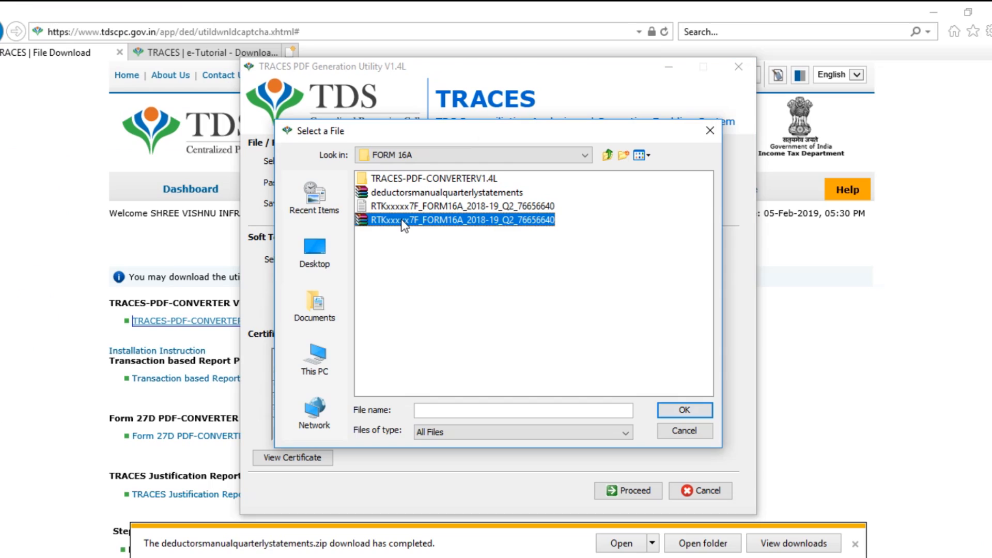
Select the downloaded 2018-19 Q2 Form 16A zip from FORM 16A as the input file
click(405, 222)
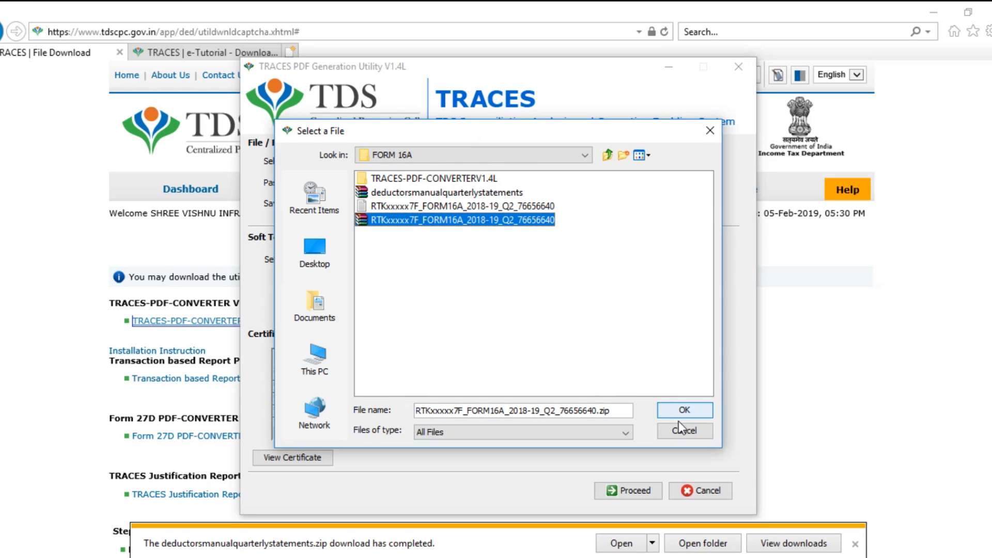
click(684, 408)
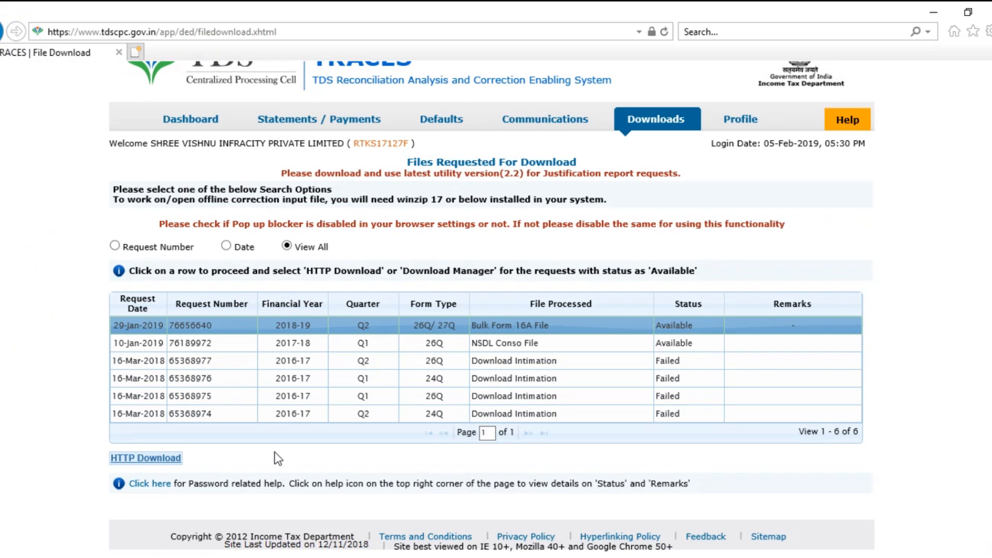
Check the password help, then start entering the deductor's TAN as the zip password
click(155, 489)
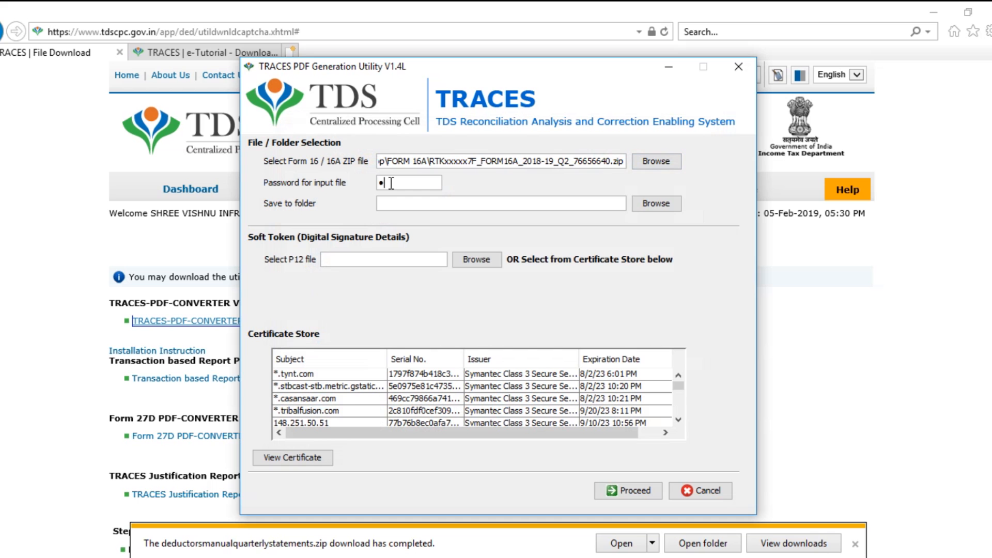
text(TKxxxxx7F)
Set the Save to folder to FORM 16A and start the PDF conversion with Proceed
click(658, 205)
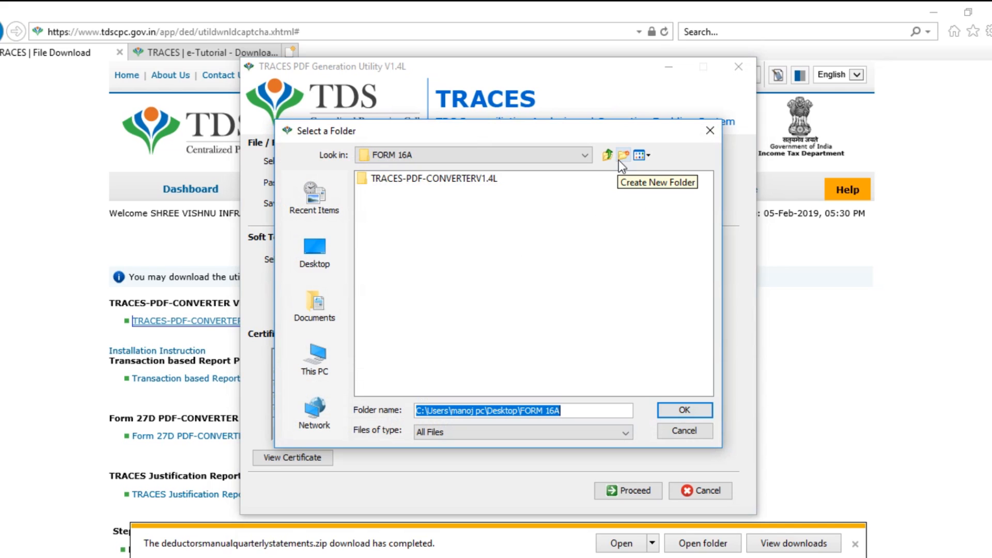
click(691, 409)
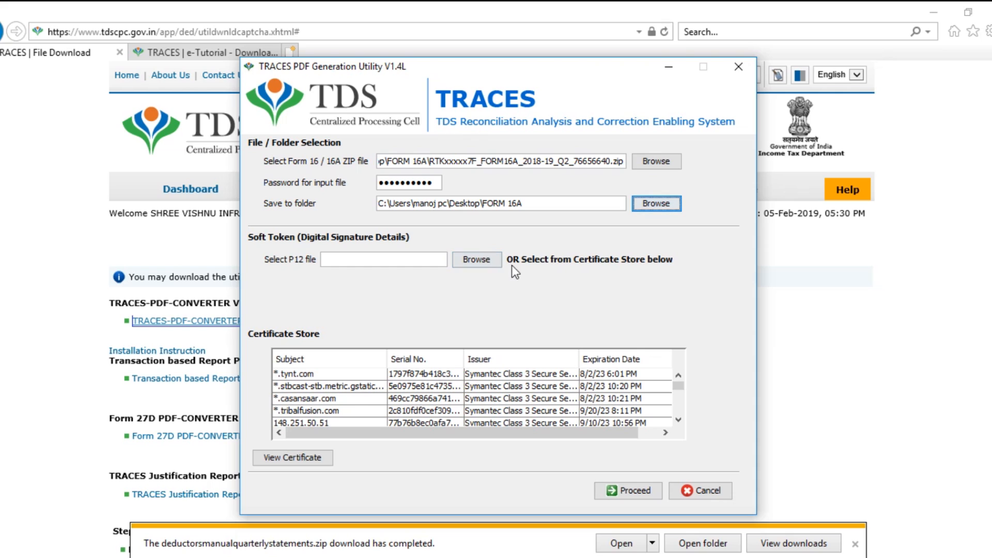
scroll(617, 401, down, 3)
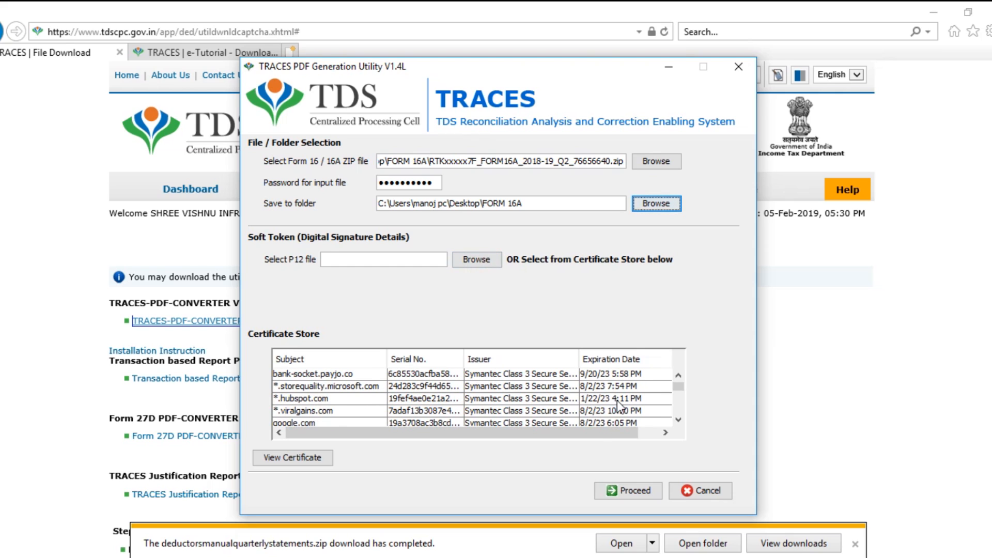
scroll(617, 402, down, 3)
click(641, 491)
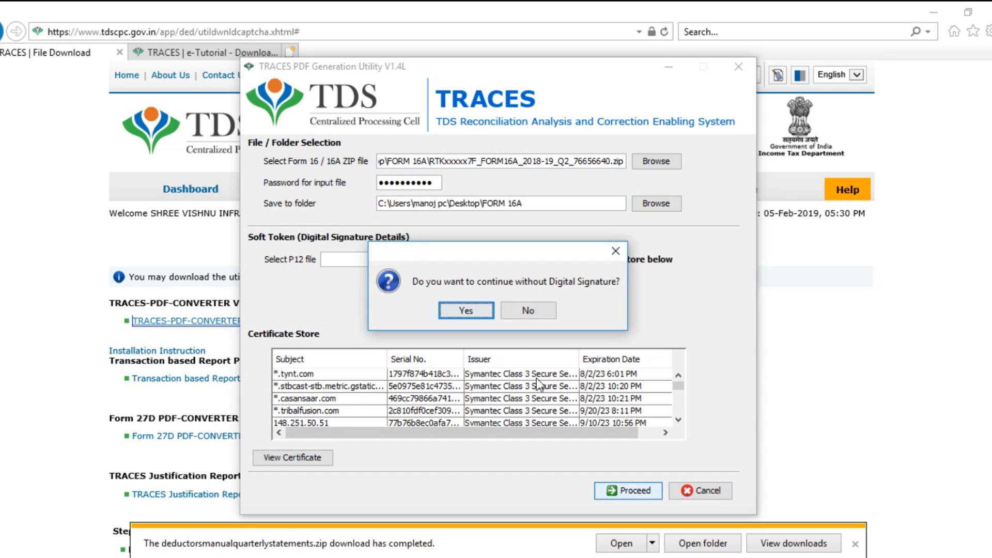
Generate the Form 16A PDF without a digital signature, dismiss the success message, and open it
click(468, 310)
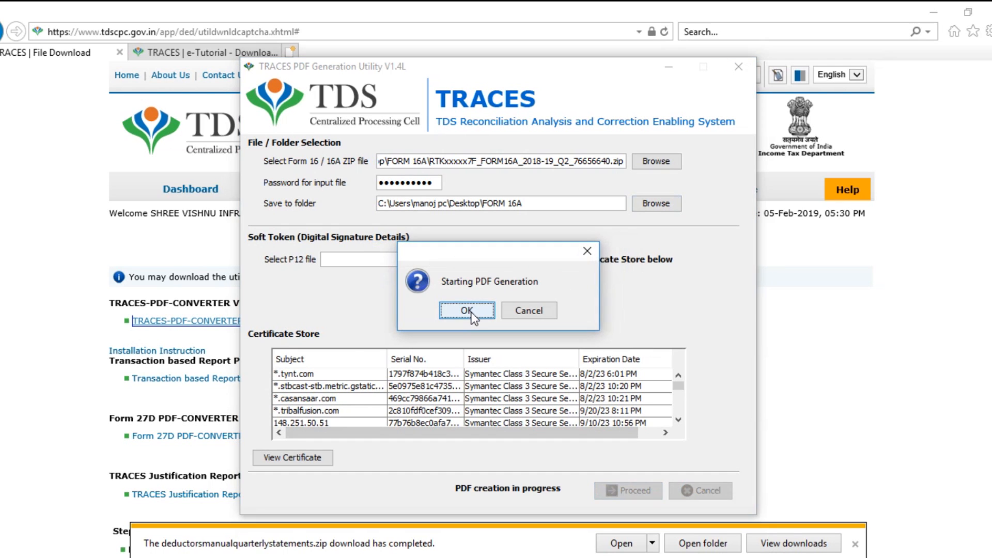
click(471, 311)
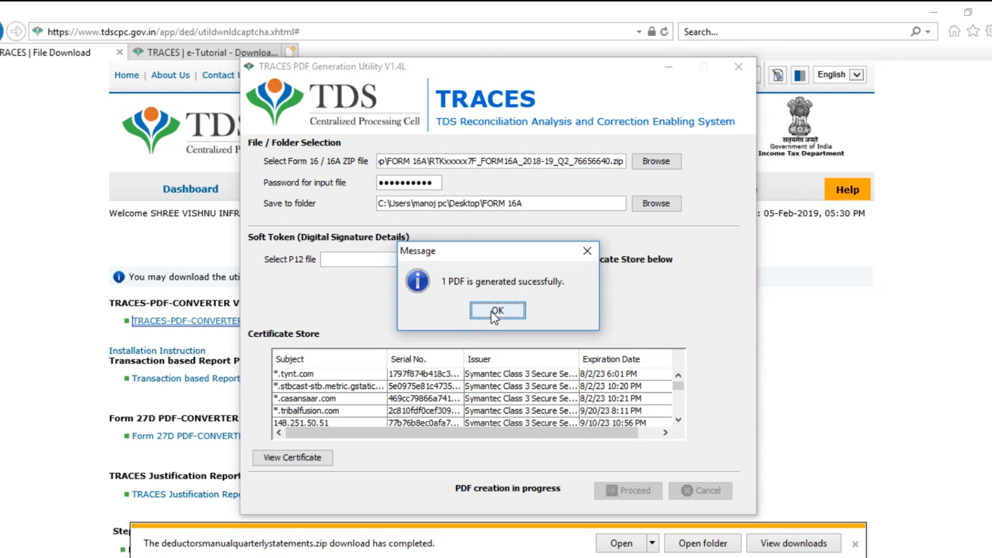
click(491, 311)
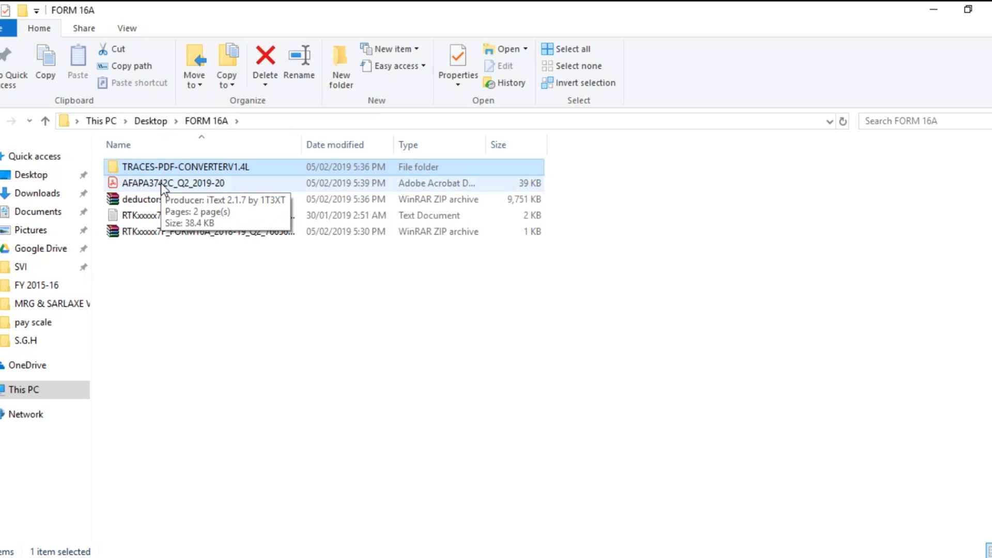
click(160, 182)
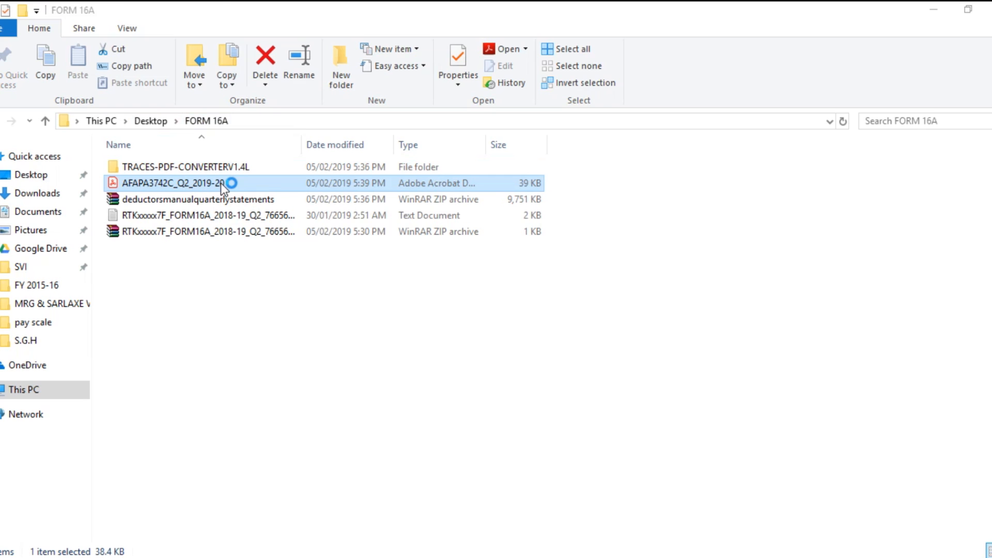
Scroll through both pages of the Form 16A certificate in Acrobat Reader, then close it
scroll(354, 273, down, 1)
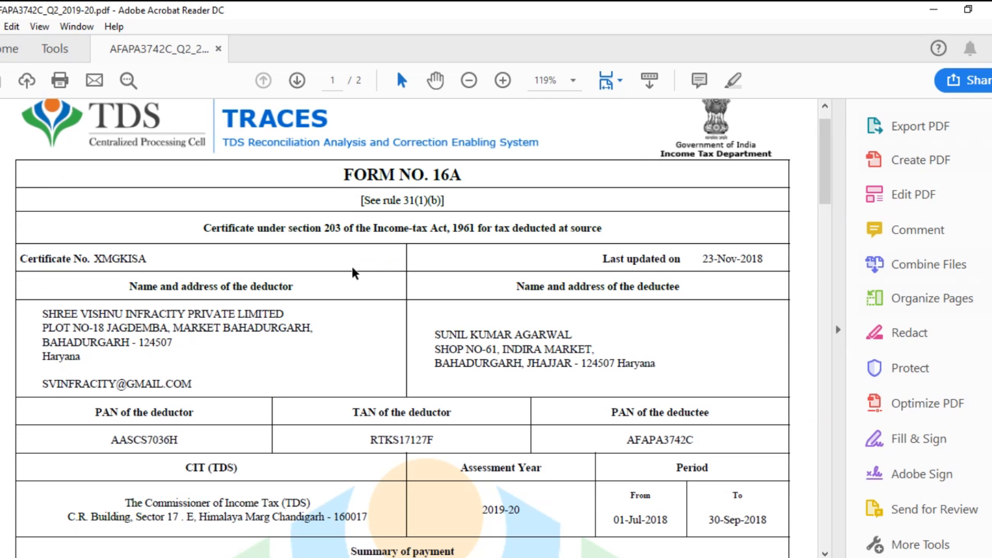
scroll(355, 274, down, 1)
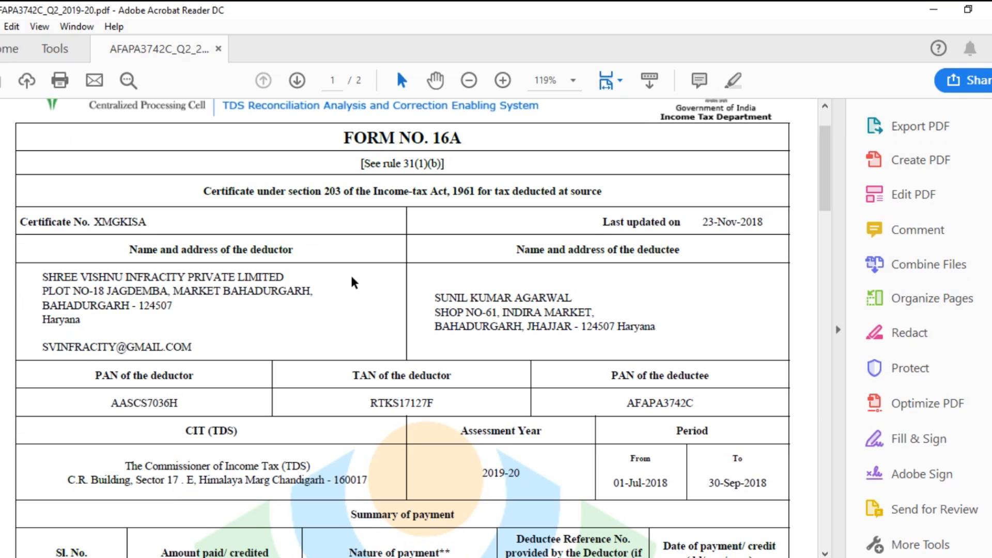
scroll(362, 289, down, 5)
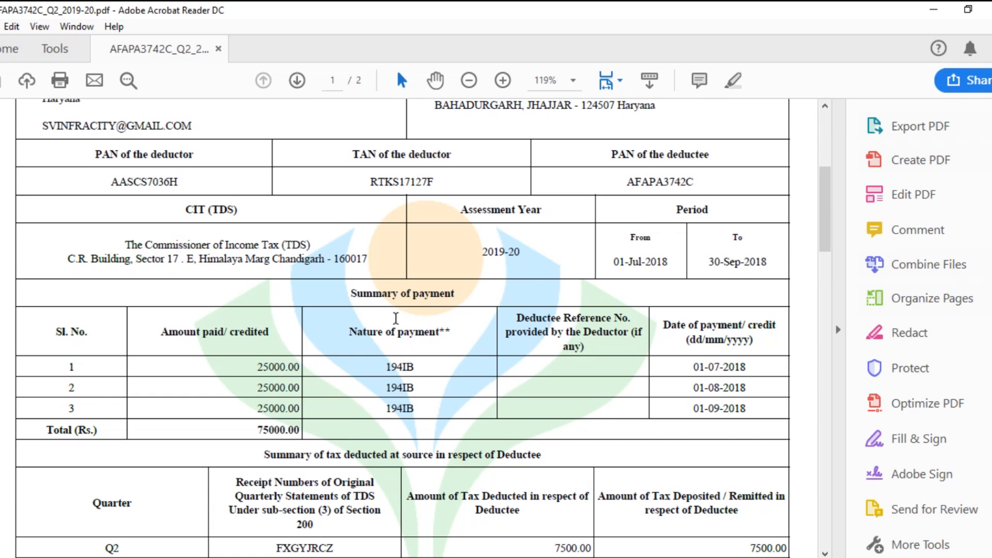
scroll(396, 320, down, 1)
scroll(398, 326, down, 15)
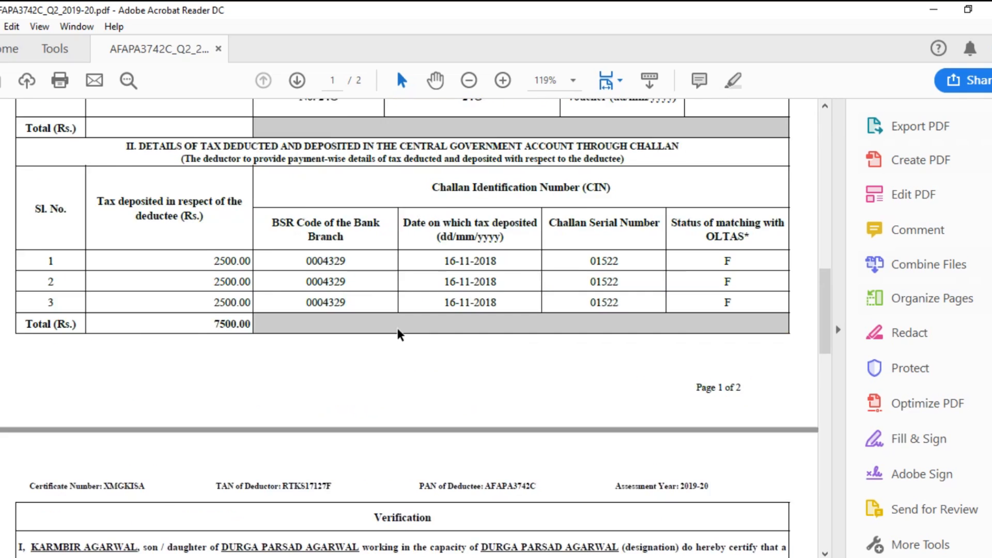
scroll(398, 329, down, 5)
scroll(398, 329, up, 20)
scroll(398, 329, up, 8)
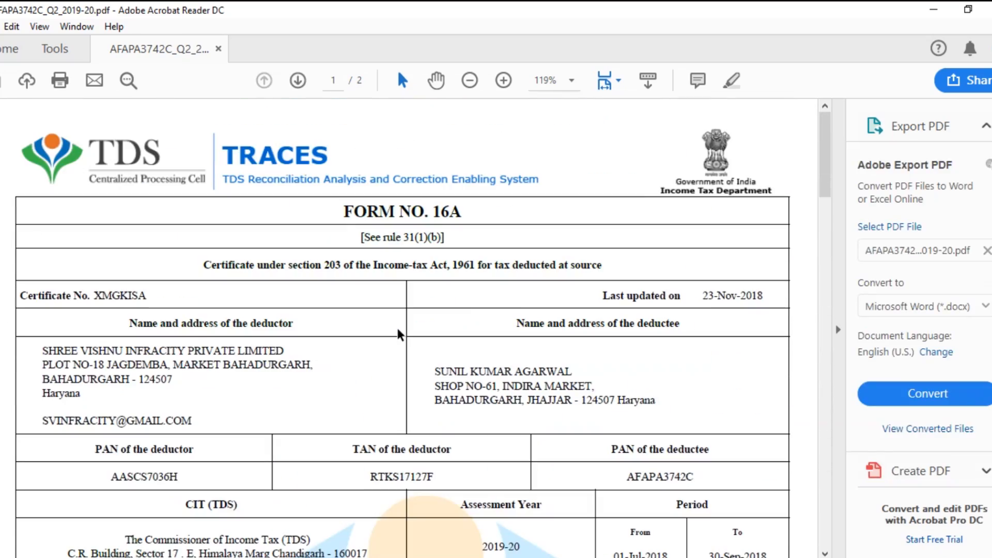
click(989, 9)
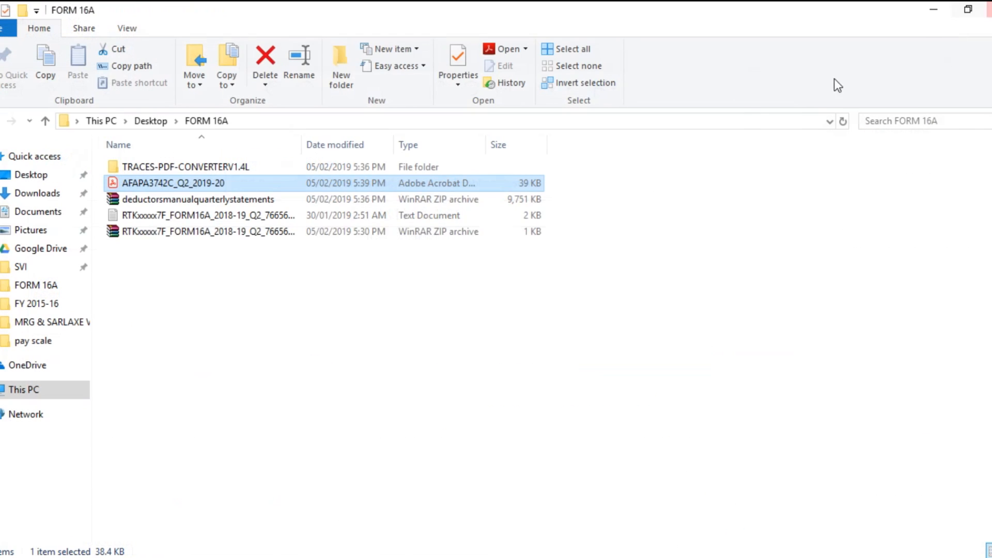